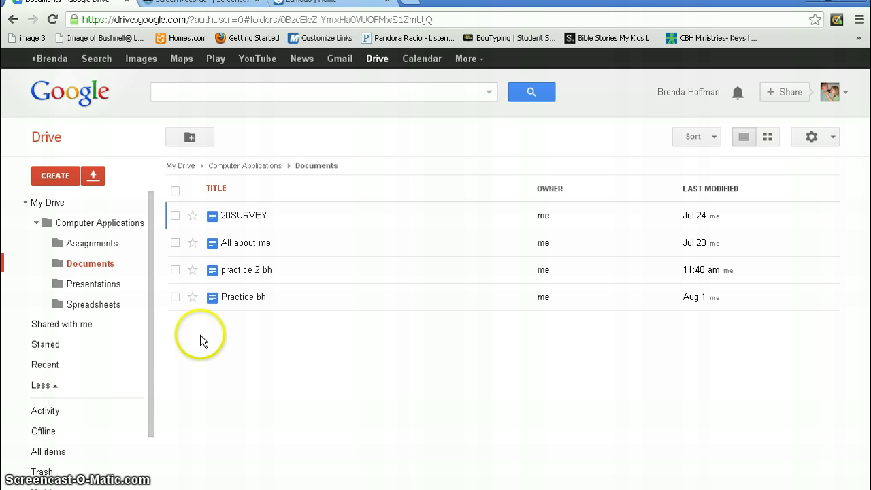
Step: Create a new text document in the Documents folder and rename it "Long document practice bh"
click(53, 177)
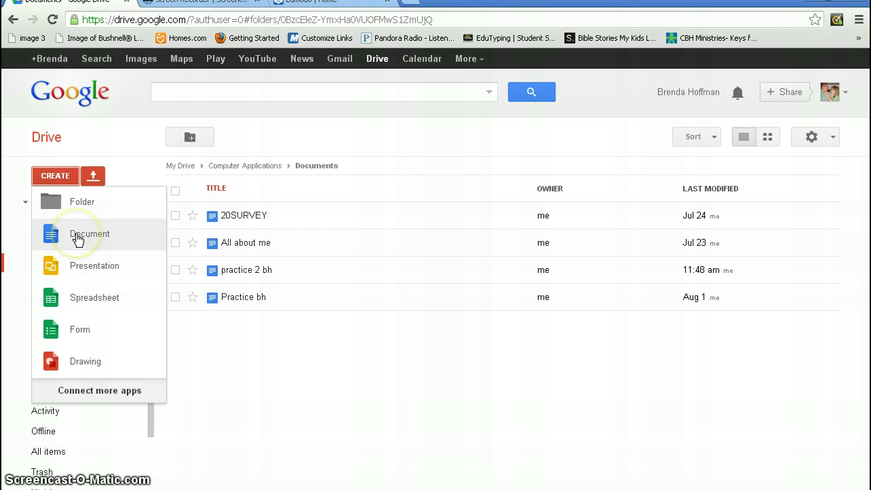
click(256, 195)
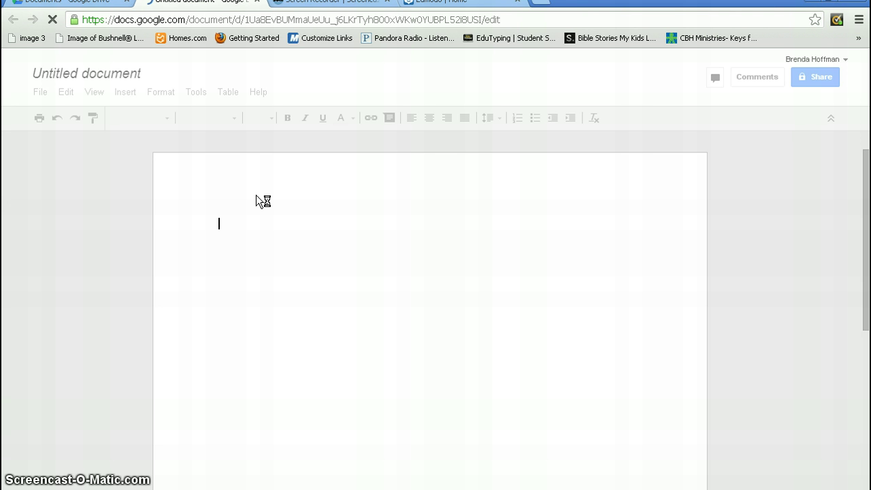
click(105, 73)
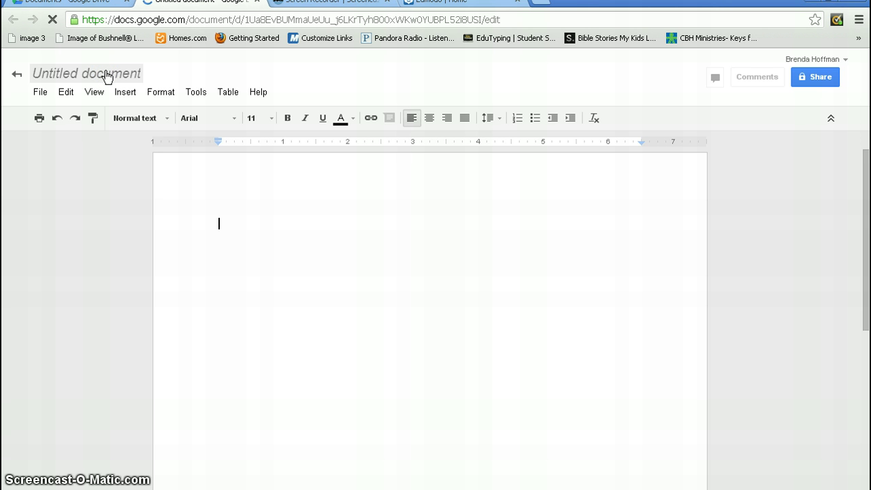
click(105, 74)
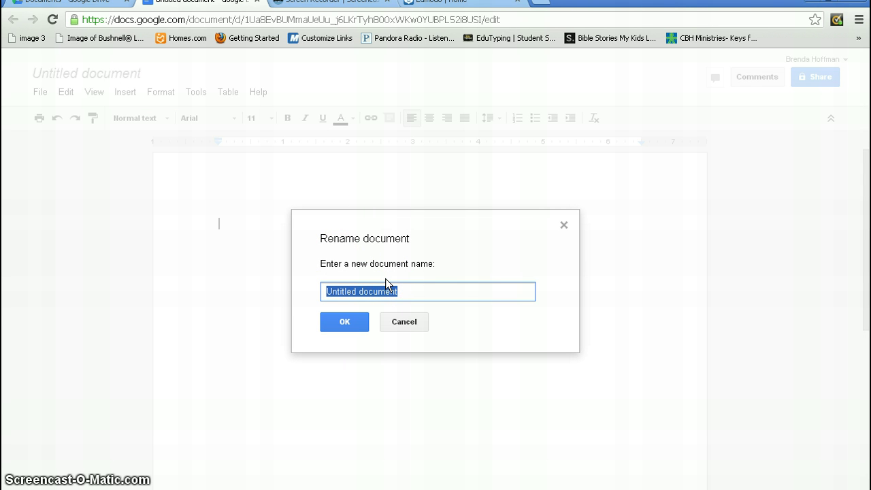
text(Long docu)
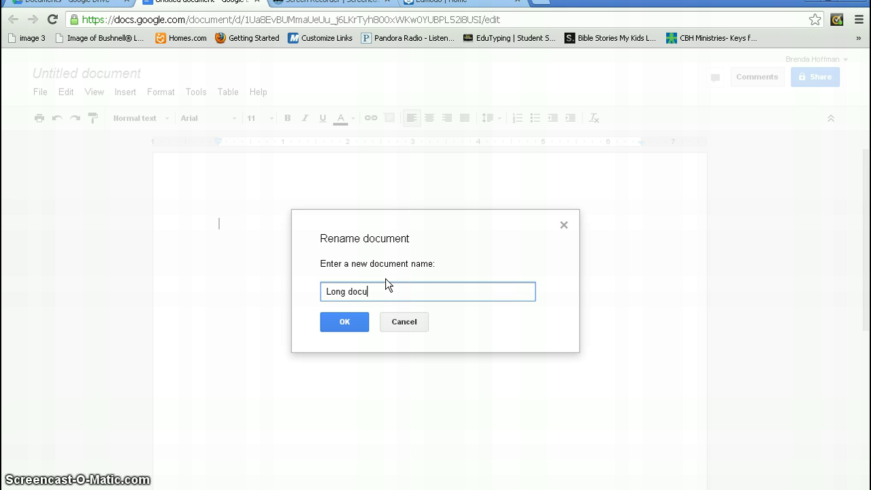
text(ment pr)
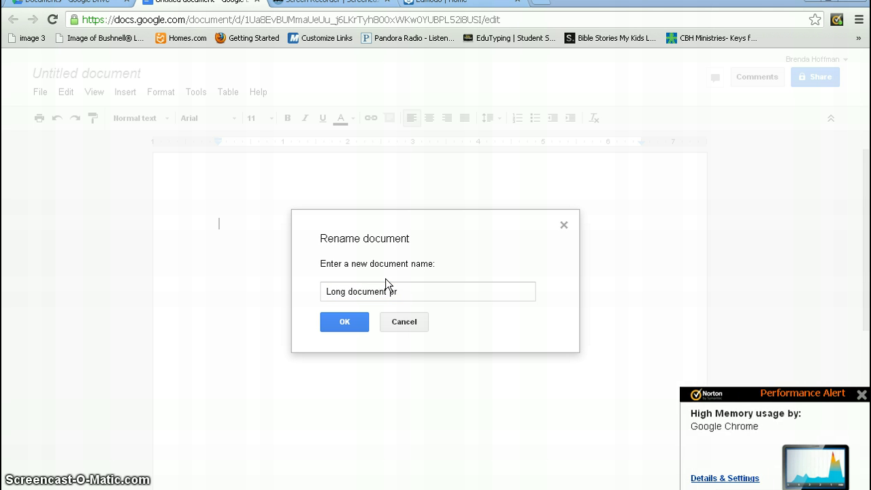
click(859, 393)
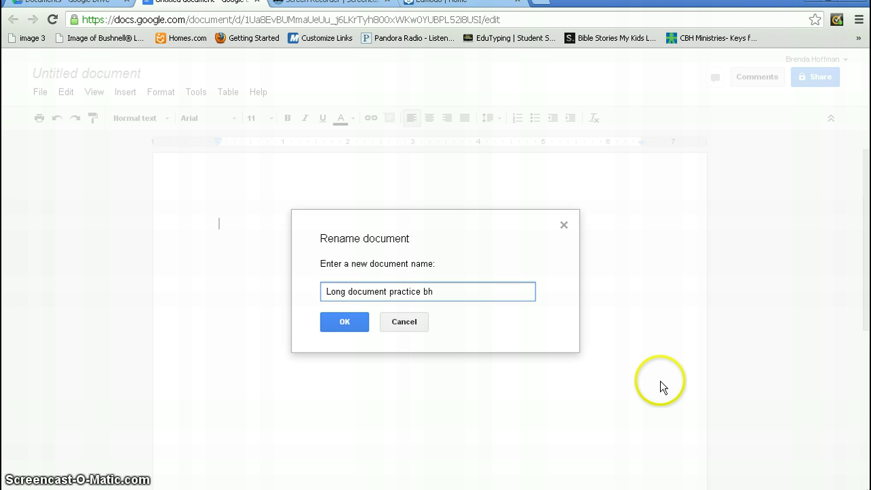
text(actice bh)
click(345, 324)
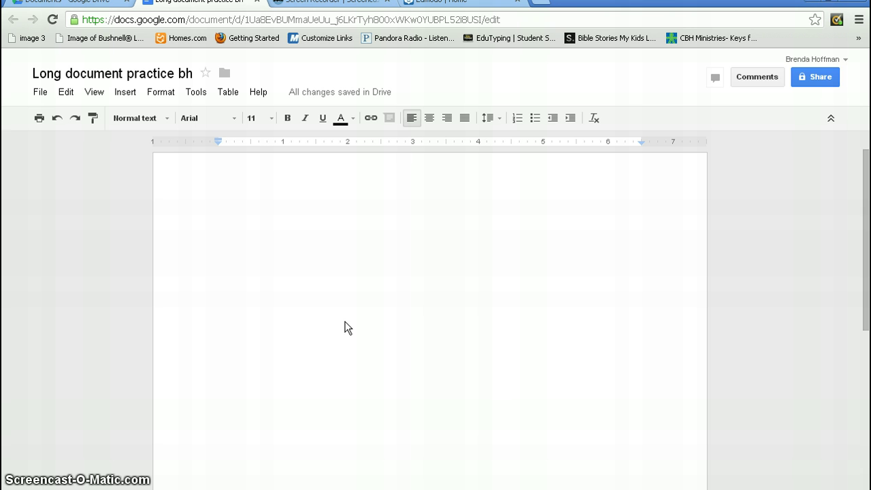
Step: Insert an automatic page number at the top of the page
click(333, 319)
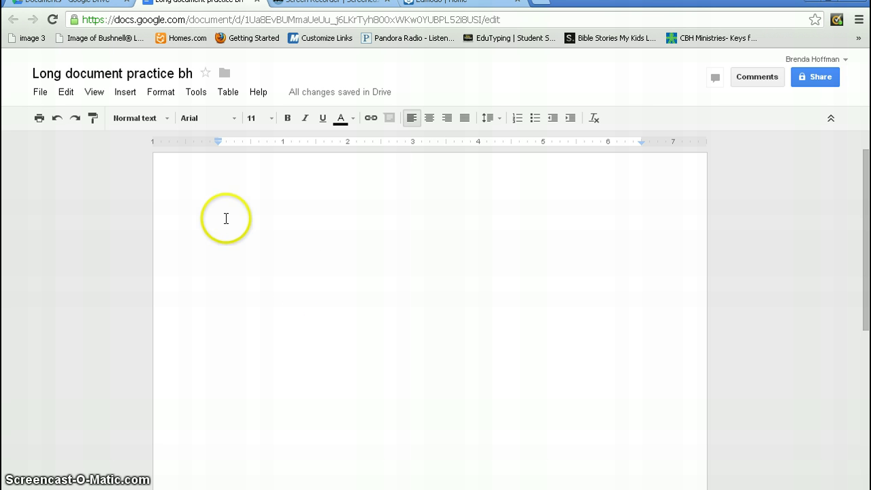
click(125, 93)
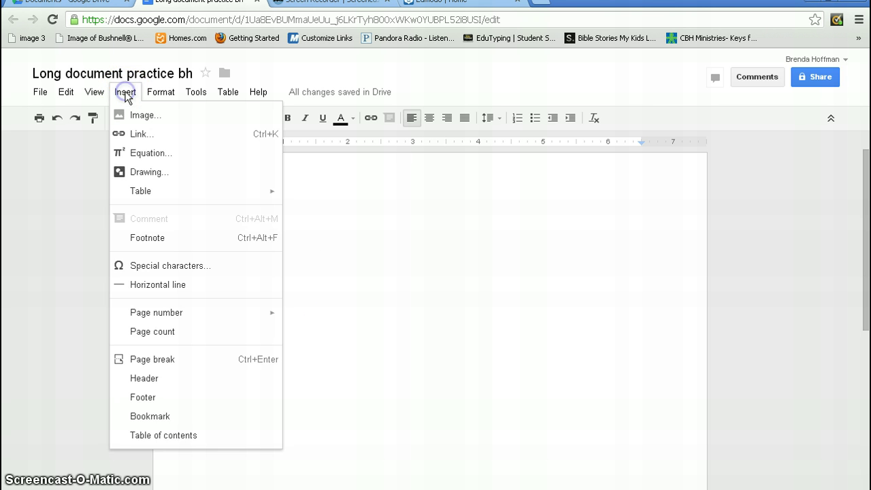
mouse_move(175, 312)
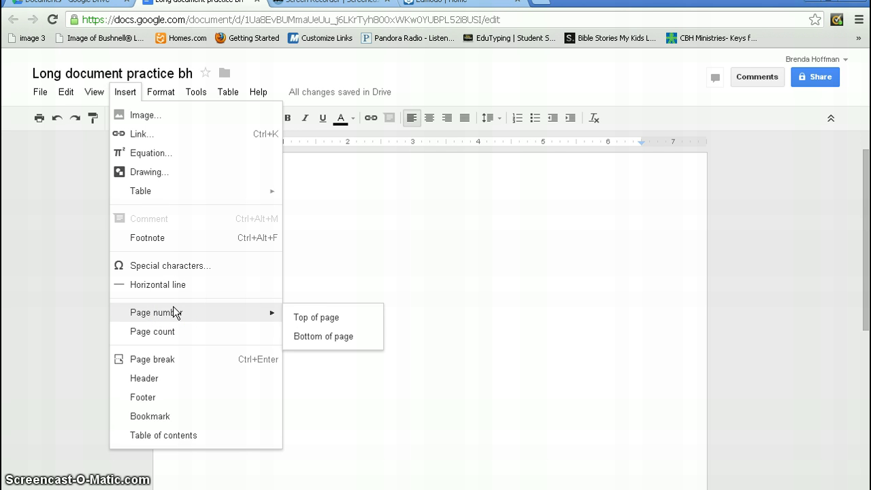
click(300, 320)
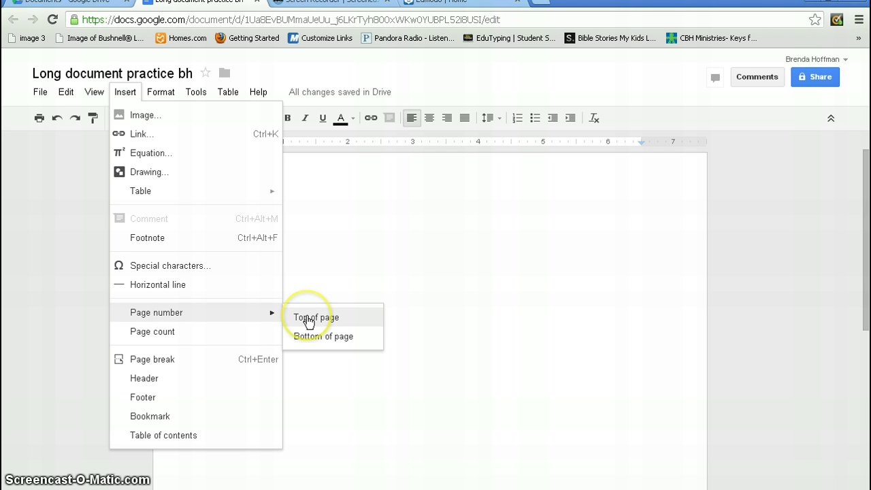
click(308, 319)
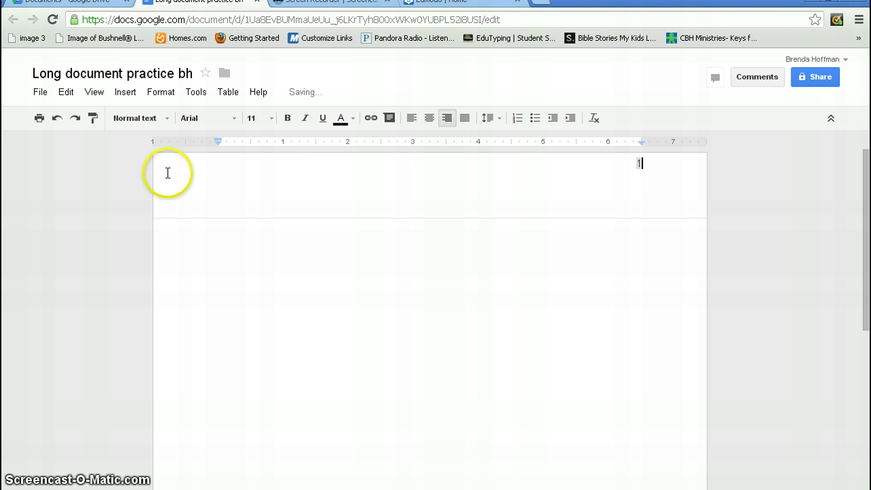
Step: Insert an automatic page number at the bottom of the page as well and dismiss the performance alert
click(126, 92)
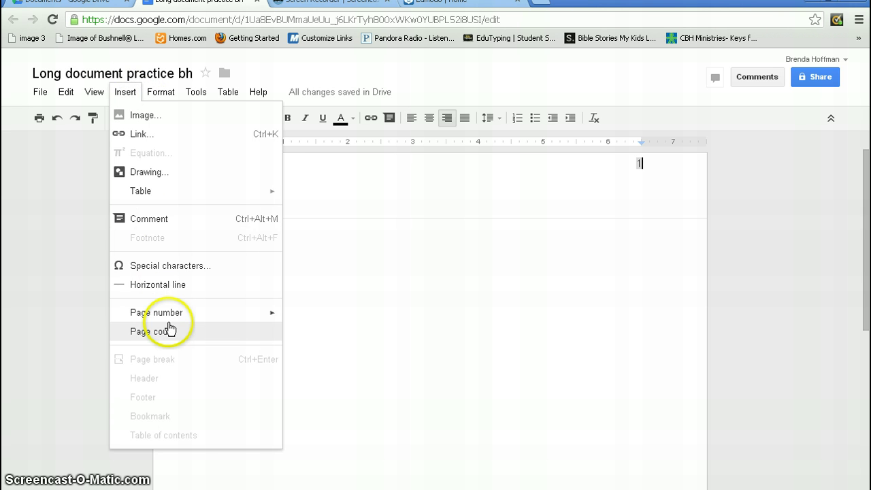
mouse_move(171, 322)
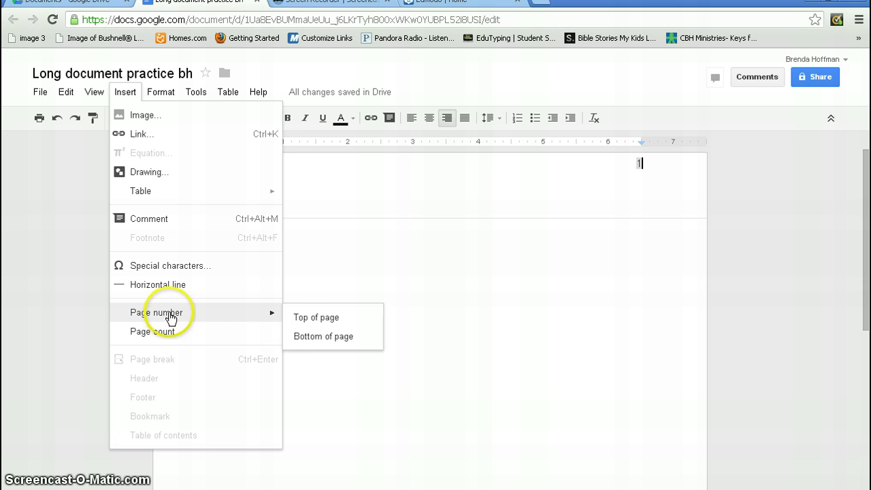
click(317, 337)
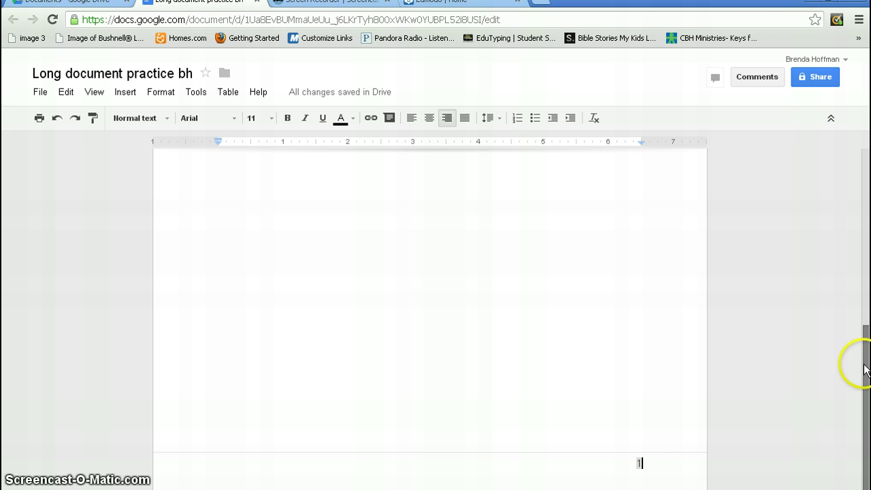
drag(868, 359, 865, 347)
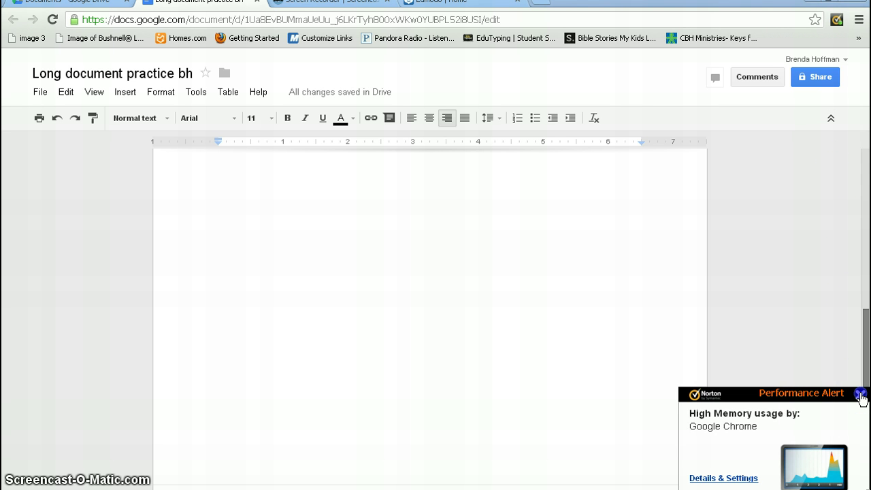
click(860, 395)
drag(865, 343, 865, 167)
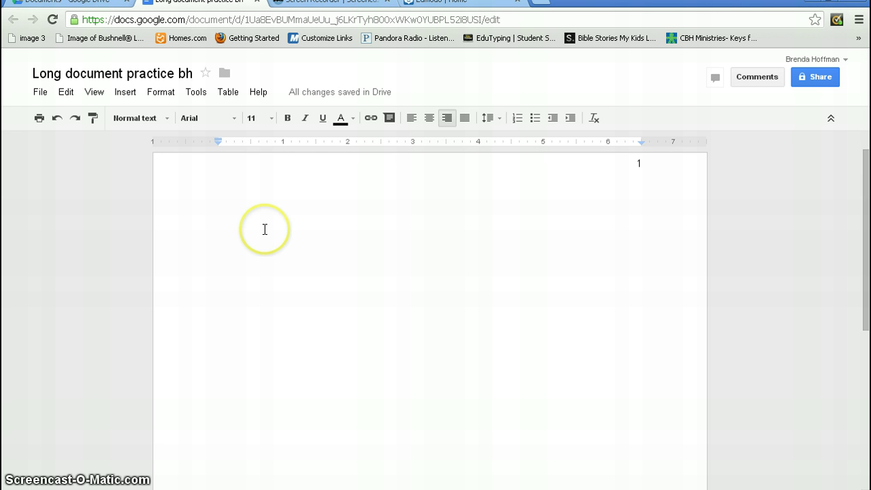
Step: Inspect the editable header and footer areas by placing the cursor at each one's page number
click(637, 165)
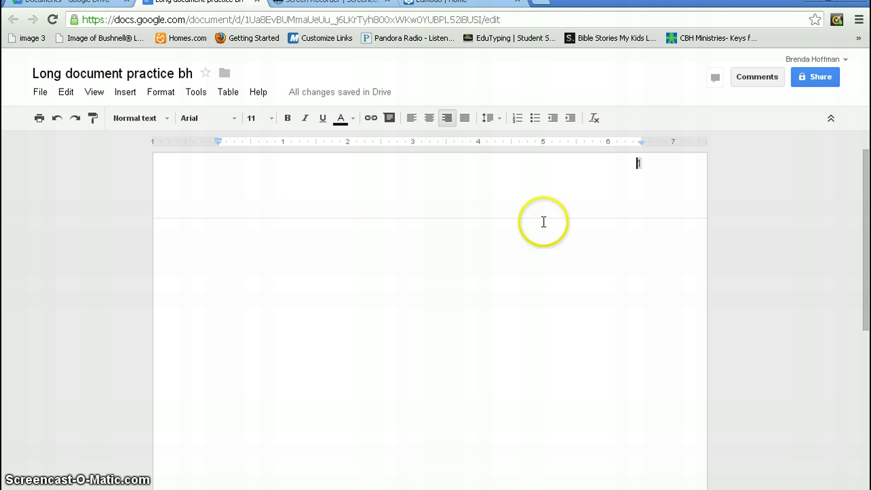
drag(863, 181, 861, 379)
click(641, 455)
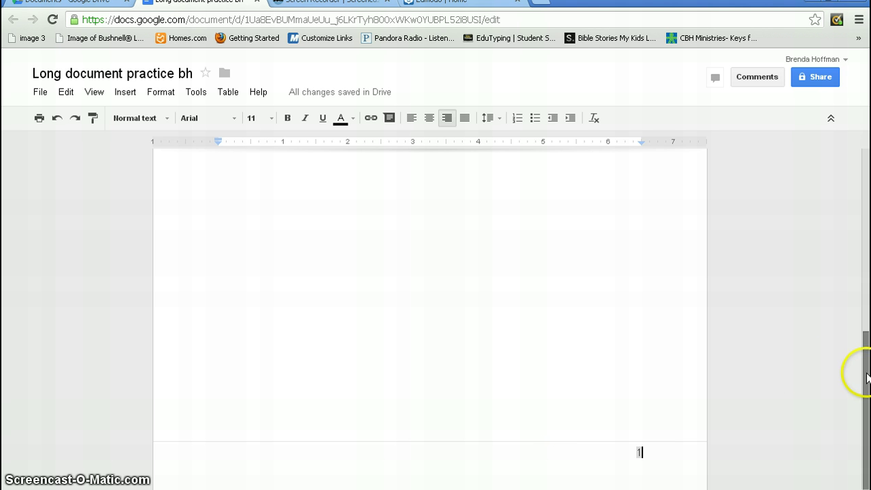
drag(865, 371, 864, 184)
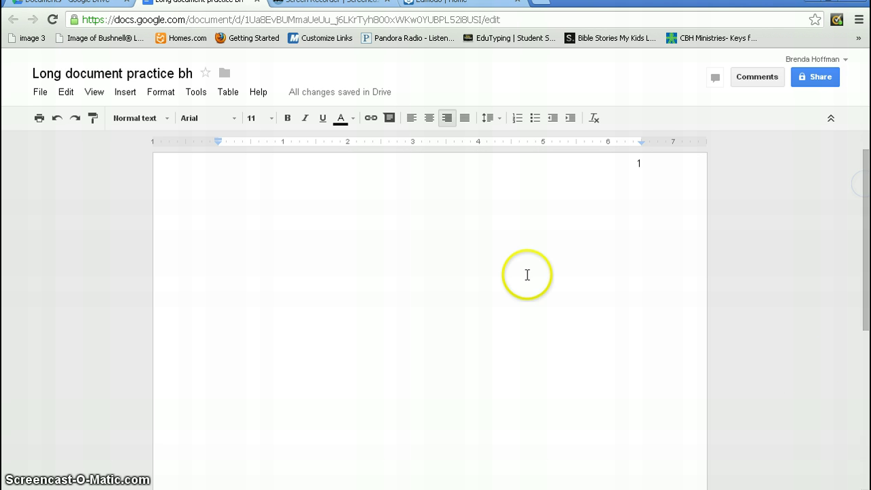
Step: Add a space and the author's surname after the page number in the header
click(291, 173)
click(225, 165)
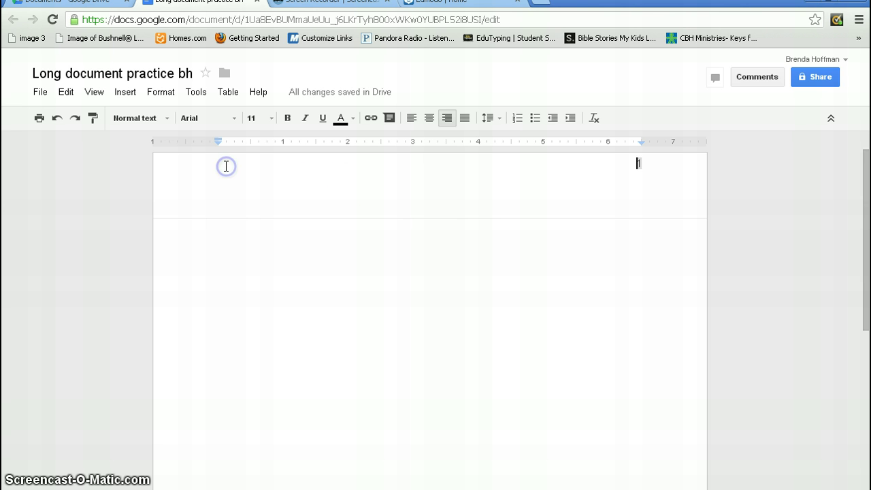
click(593, 177)
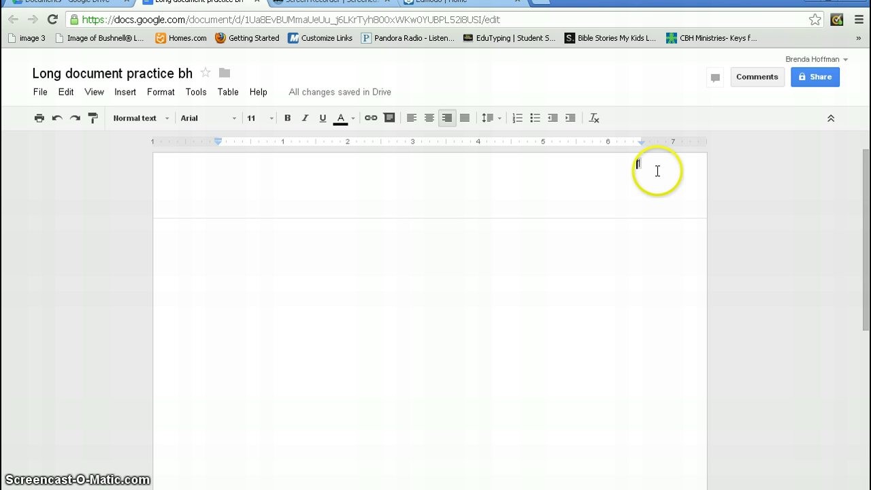
click(651, 165)
click(651, 165)
text(Ho)
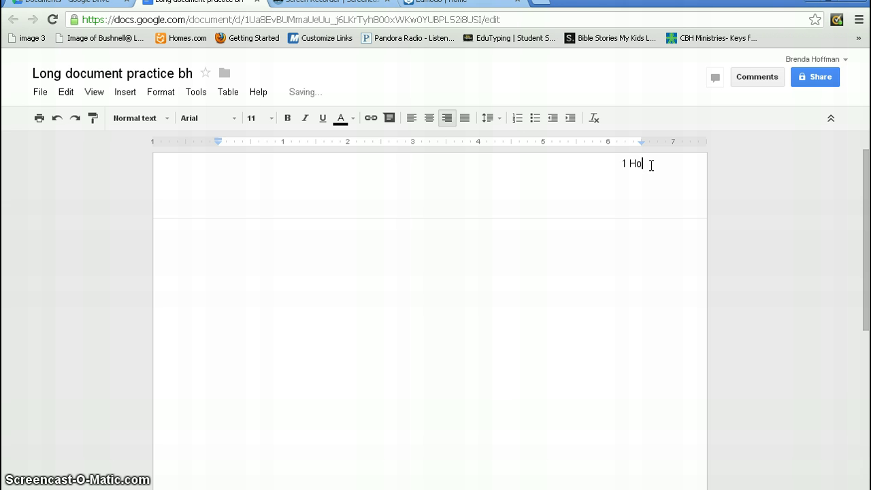
text(ffman)
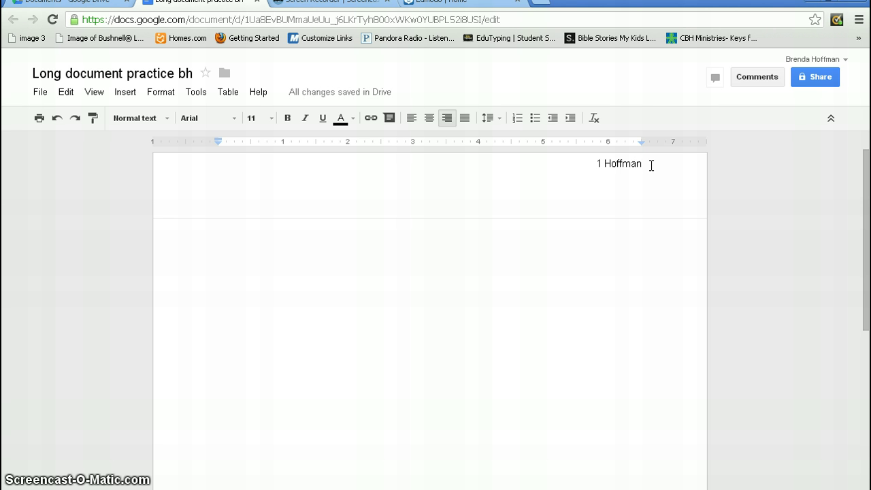
click(598, 163)
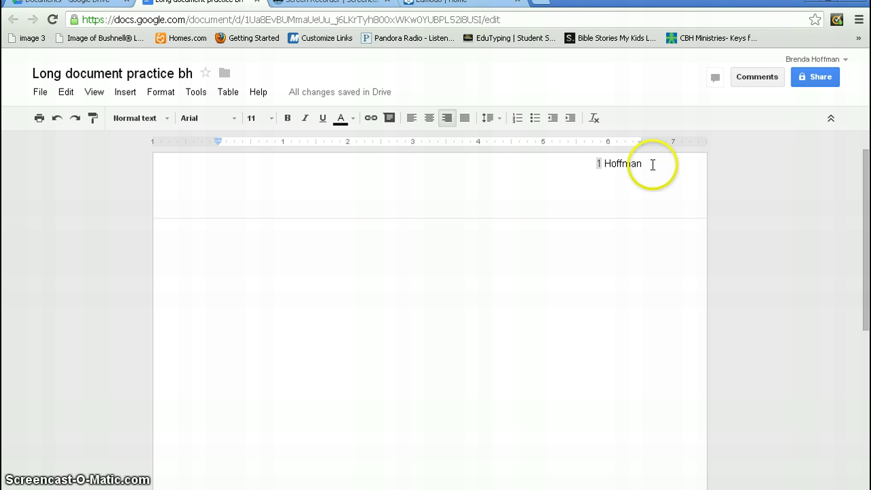
click(653, 164)
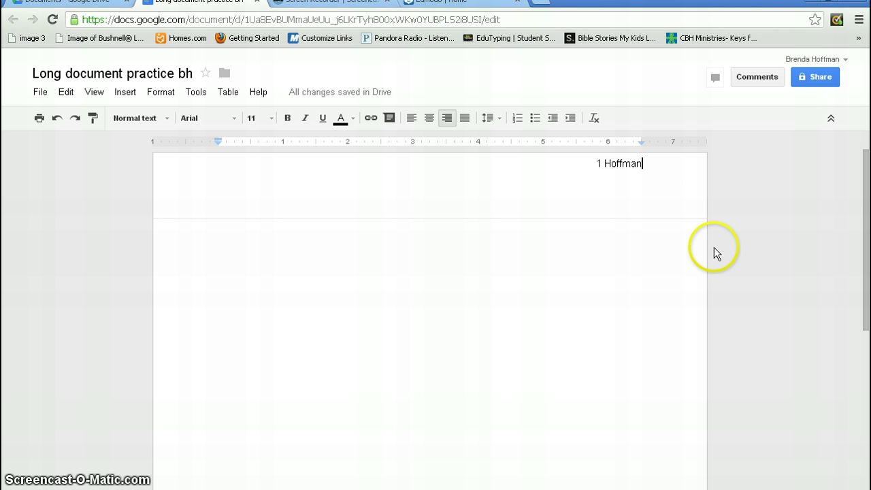
Step: Insert a page break at the start of the document body to add a second page
click(217, 235)
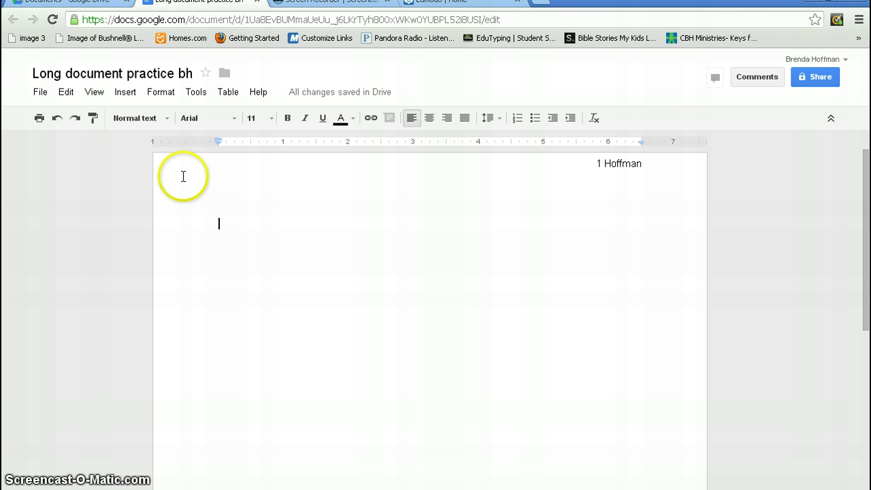
click(124, 93)
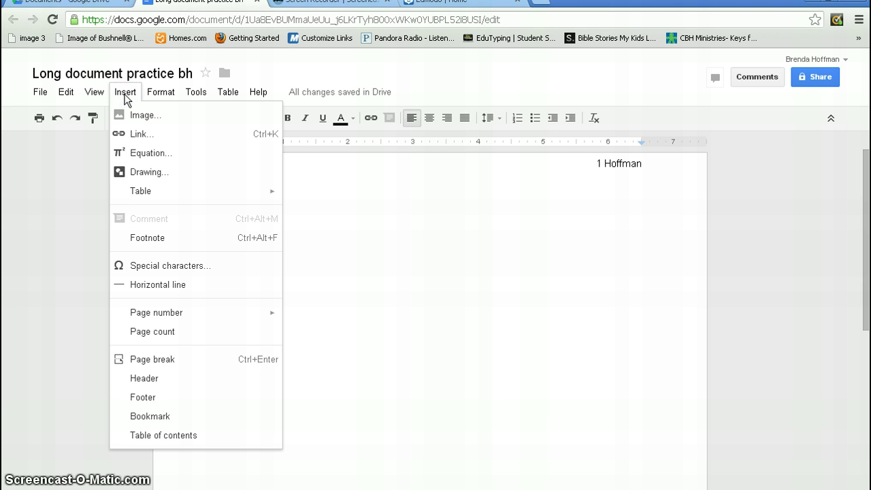
click(166, 360)
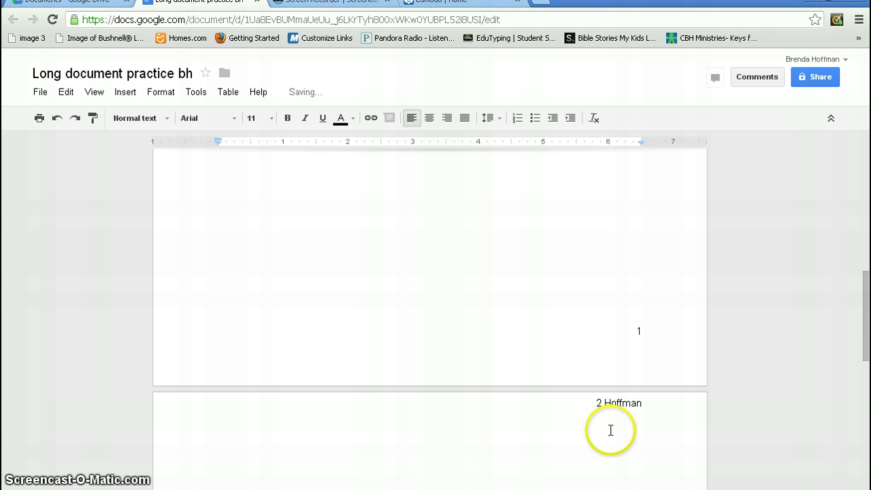
Step: Check the headers and footers on both pages and place the cursor in the first page's header
drag(864, 298, 863, 323)
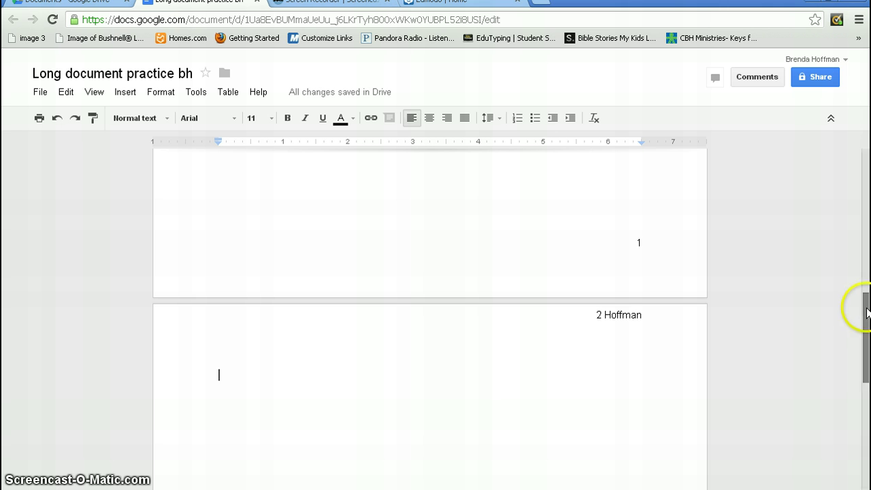
drag(861, 307, 866, 451)
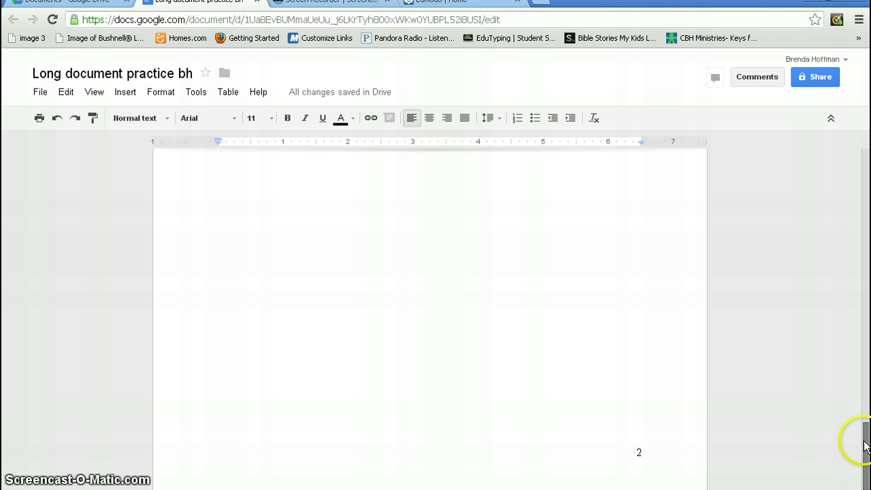
drag(865, 445, 867, 325)
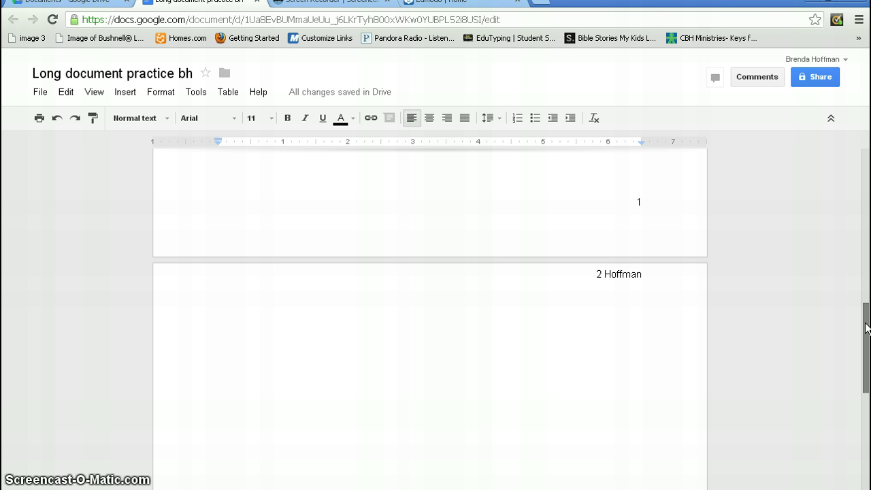
drag(865, 328, 867, 176)
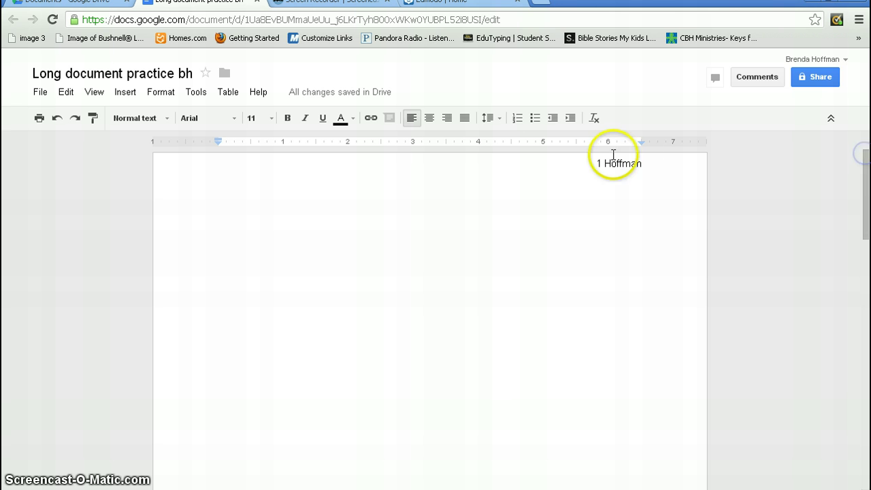
click(567, 175)
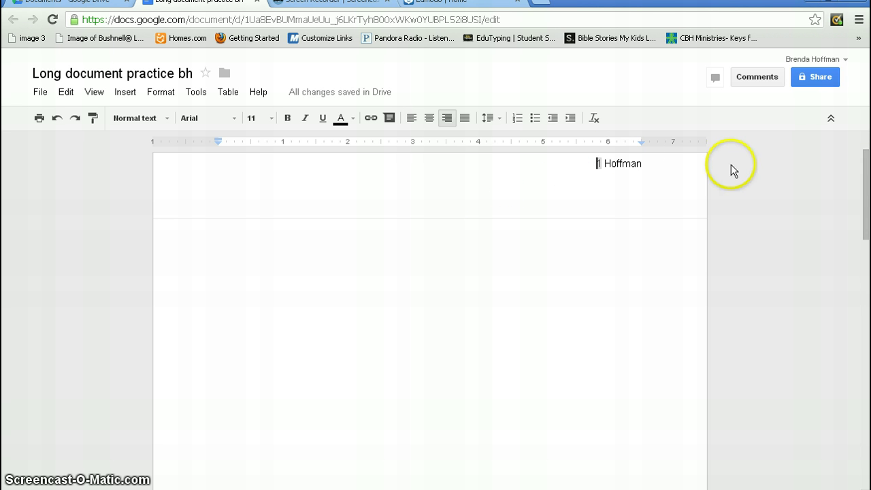
Step: Add the date September 5, 2013 on a new line below the surname in the header and check it on page two
click(645, 163)
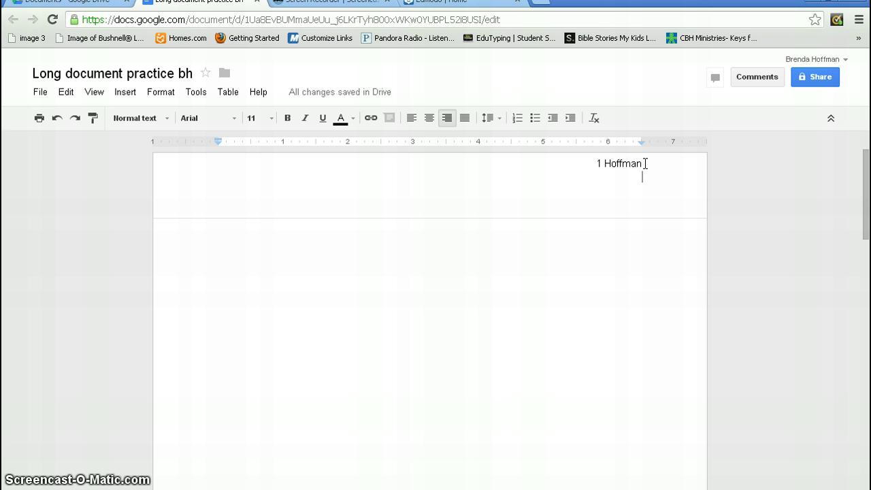
text(September 5, 2013)
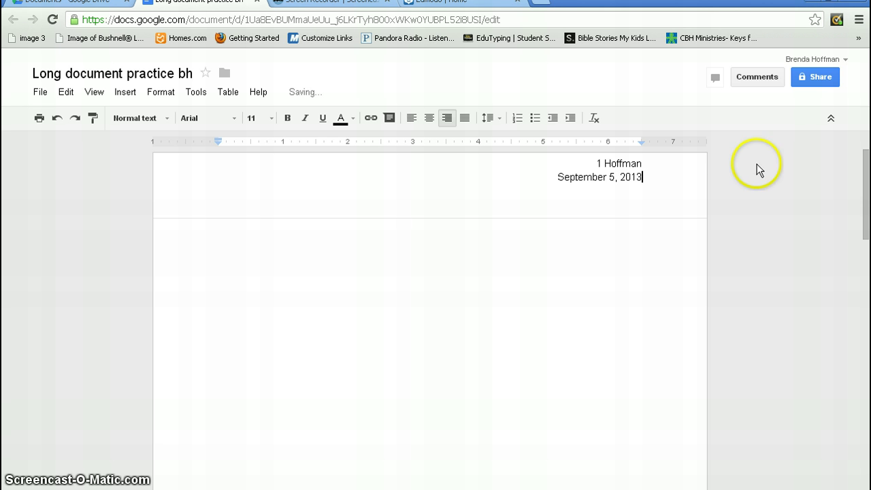
drag(865, 206, 861, 328)
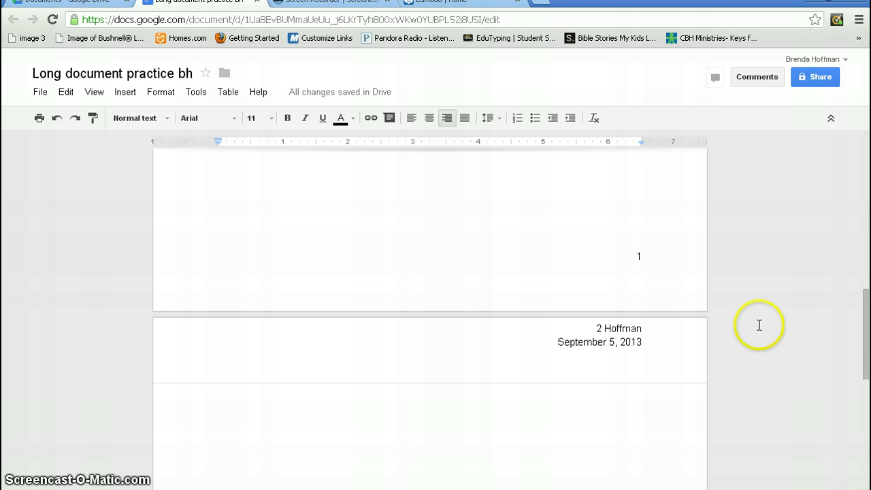
click(647, 255)
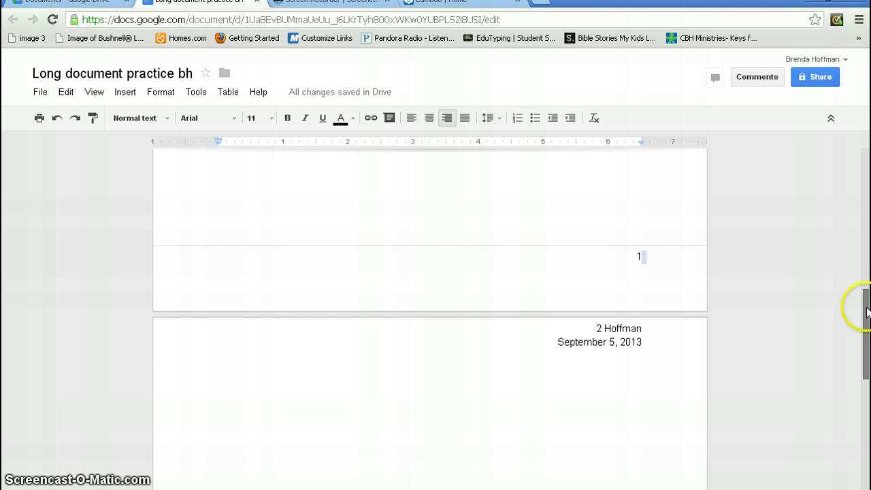
drag(866, 309, 861, 169)
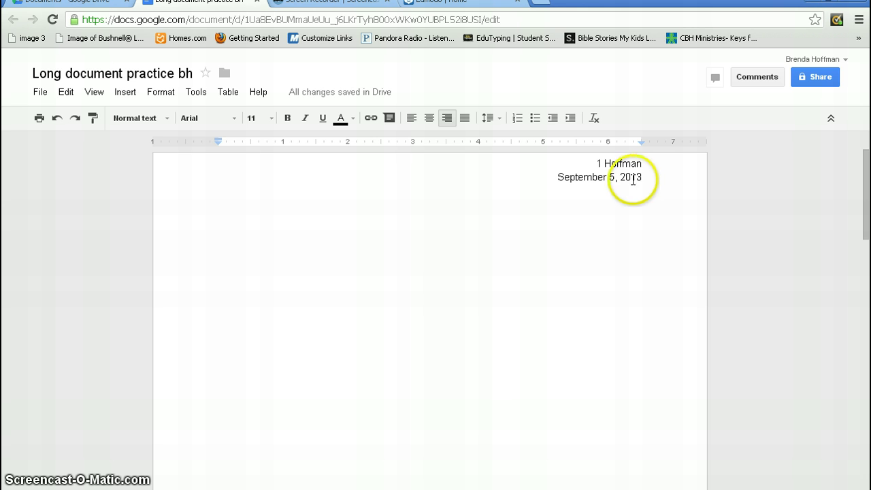
Step: Compare the insert options available in the header and the body, using the Header command to jump from the body to the header
click(562, 161)
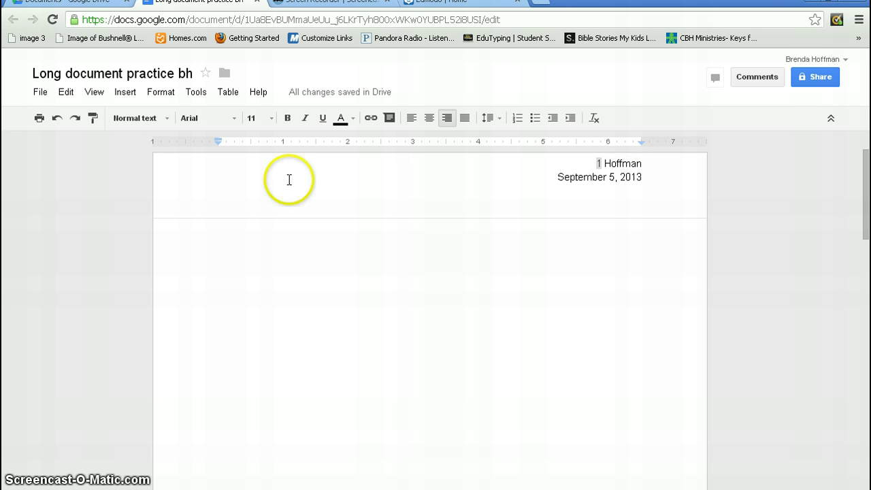
click(120, 93)
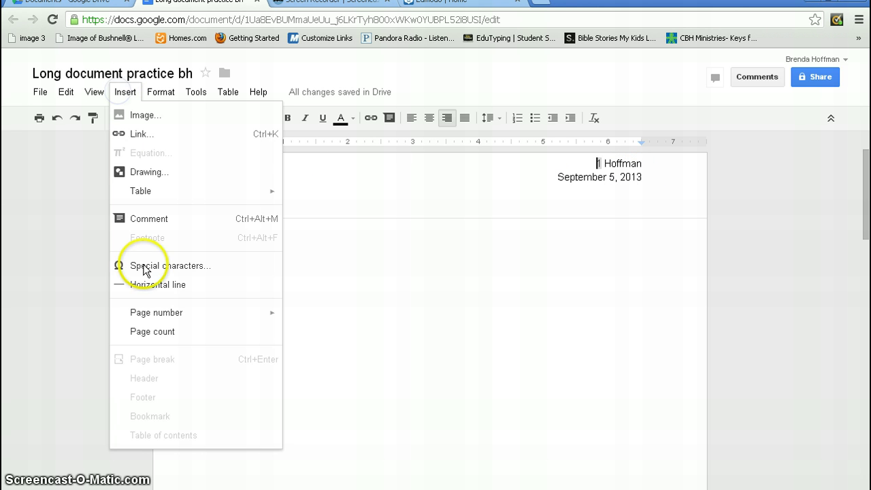
click(443, 295)
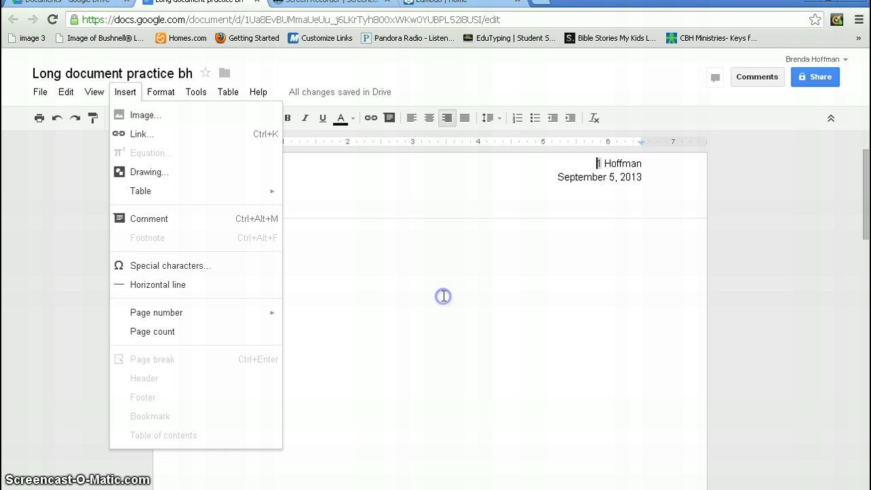
click(277, 235)
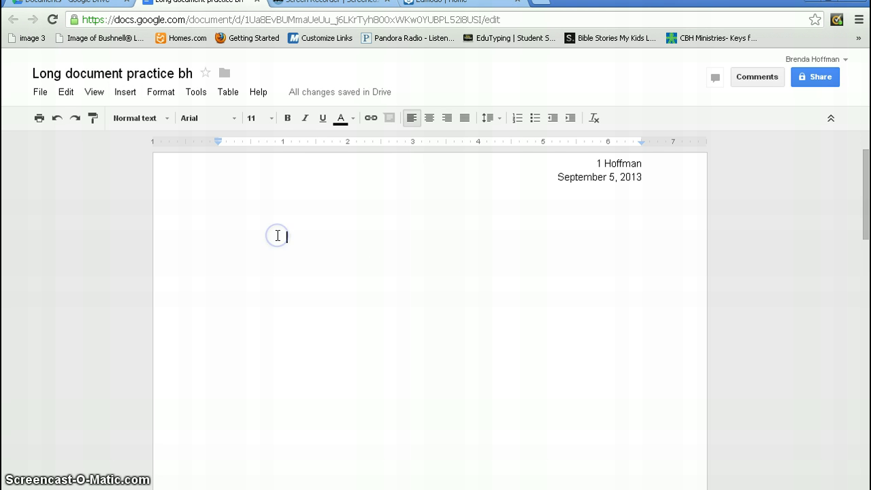
click(234, 237)
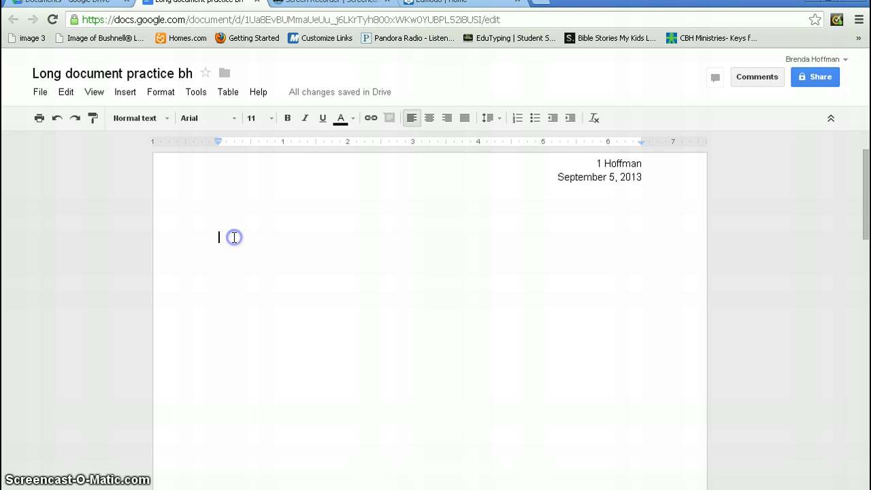
click(133, 92)
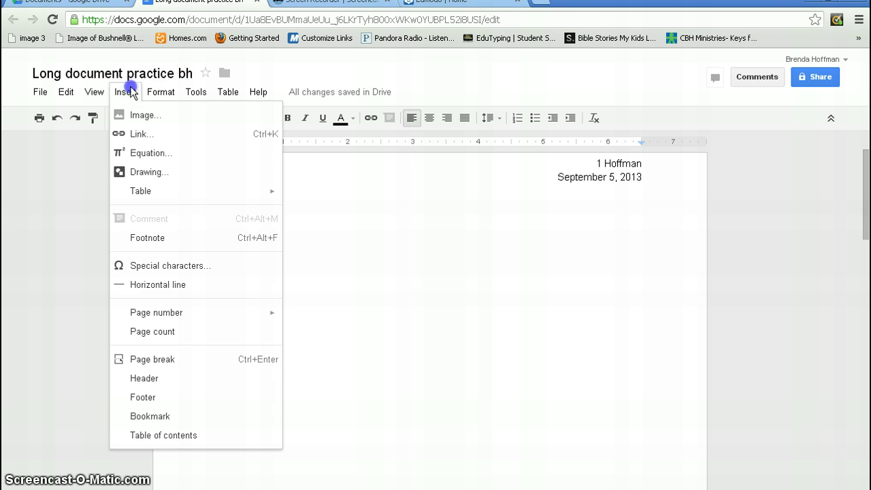
click(155, 380)
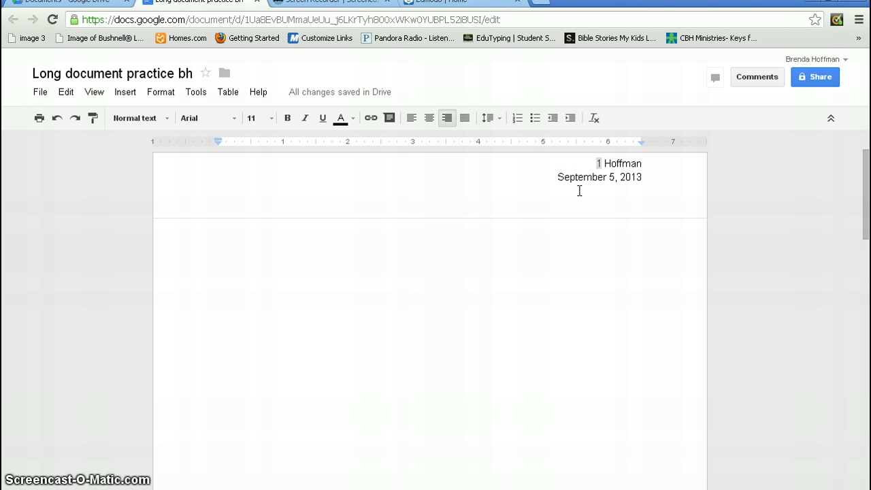
click(125, 93)
click(334, 386)
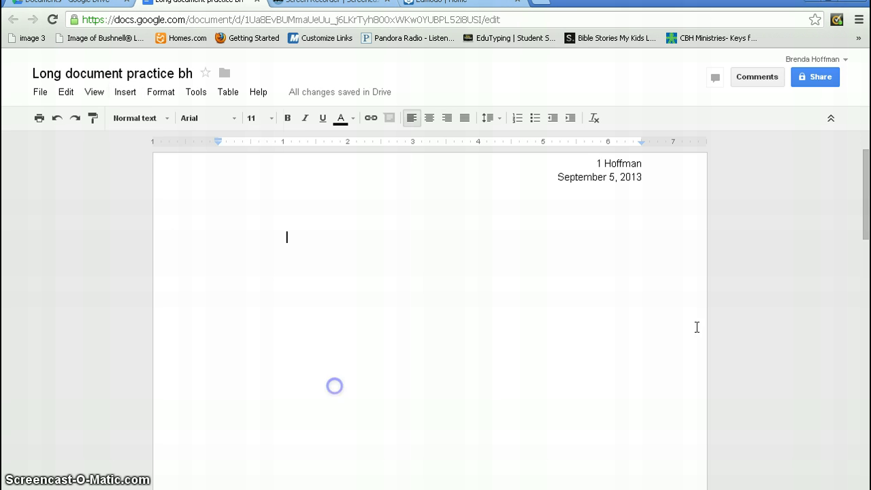
Step: Open the first page's footer with the Footer command, try left alignment on its page number, and center it
click(121, 92)
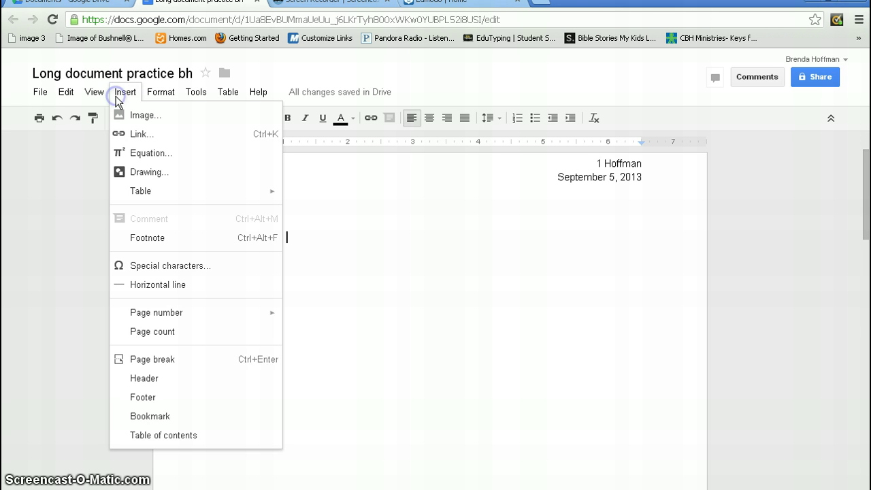
click(144, 397)
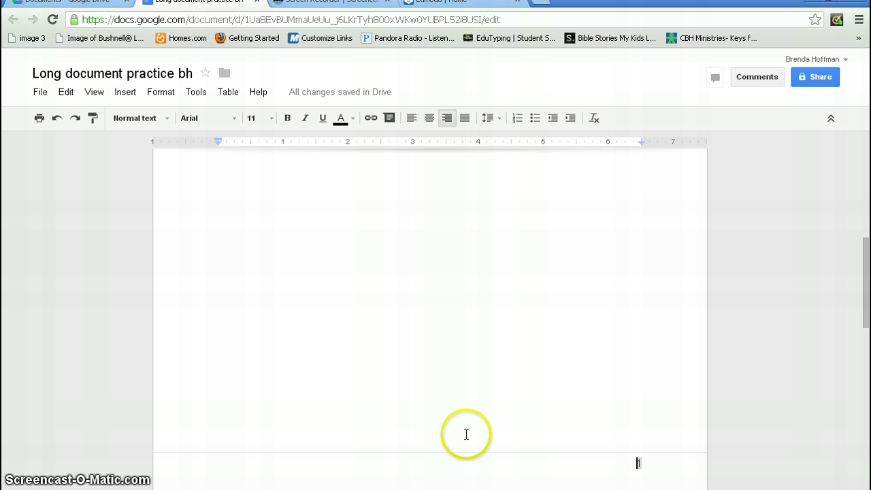
click(645, 460)
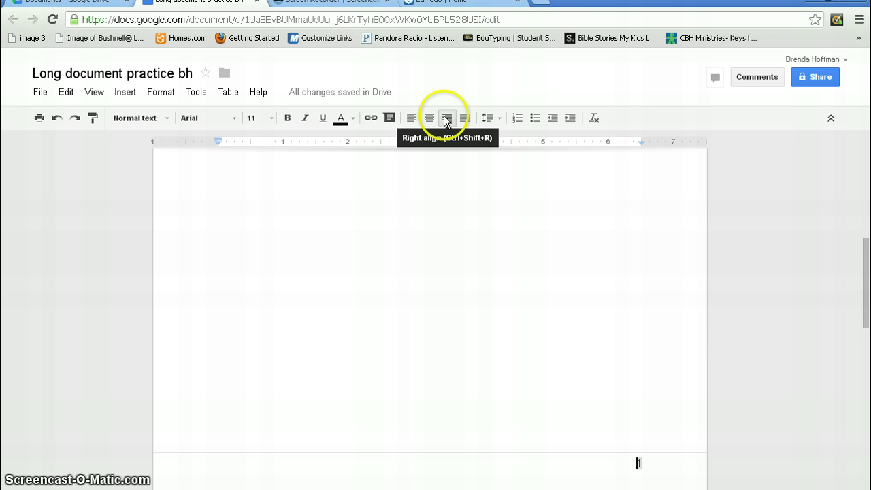
click(412, 118)
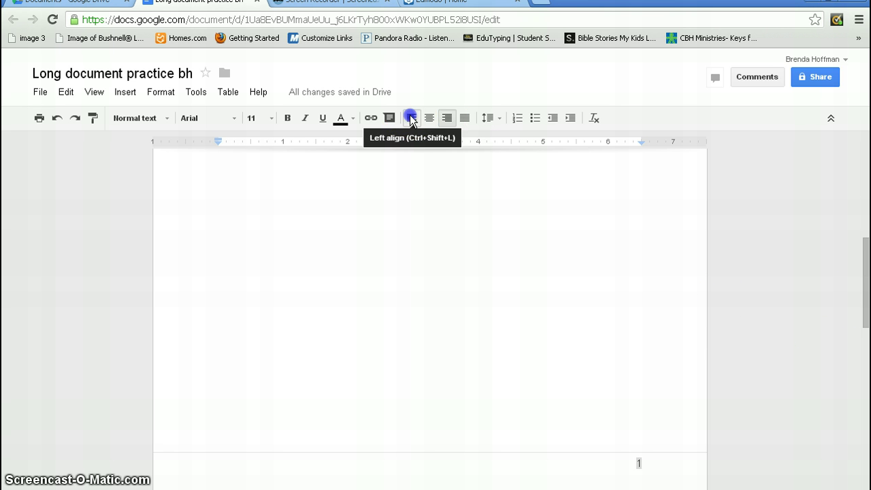
click(220, 462)
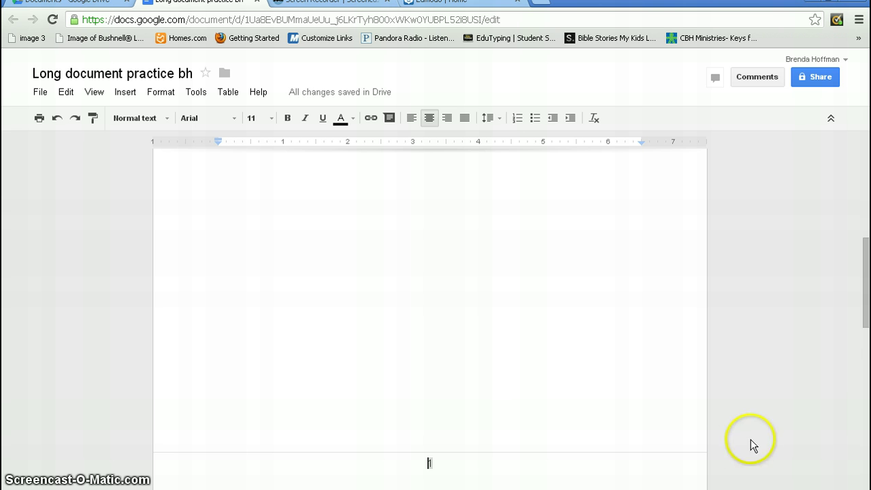
Step: Left-align both header lines on the first page: the date and the page number with the surname
click(866, 310)
drag(865, 310, 865, 221)
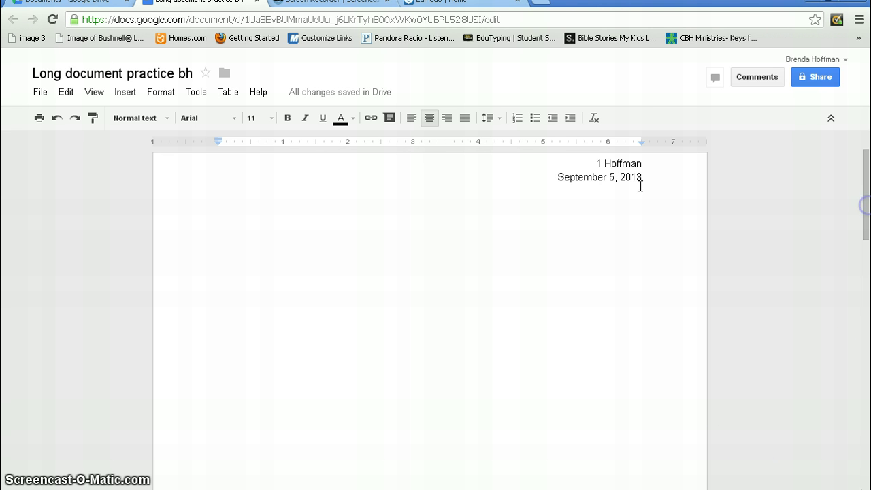
click(588, 171)
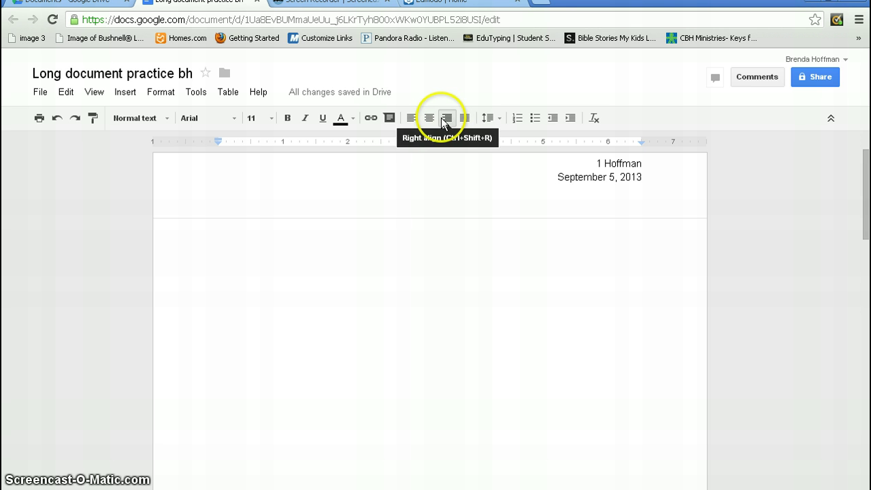
click(429, 117)
click(414, 120)
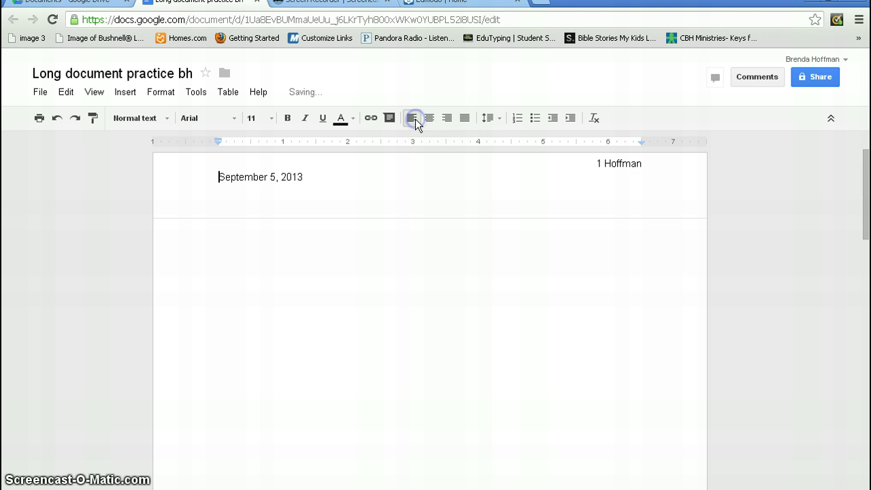
click(594, 161)
click(412, 118)
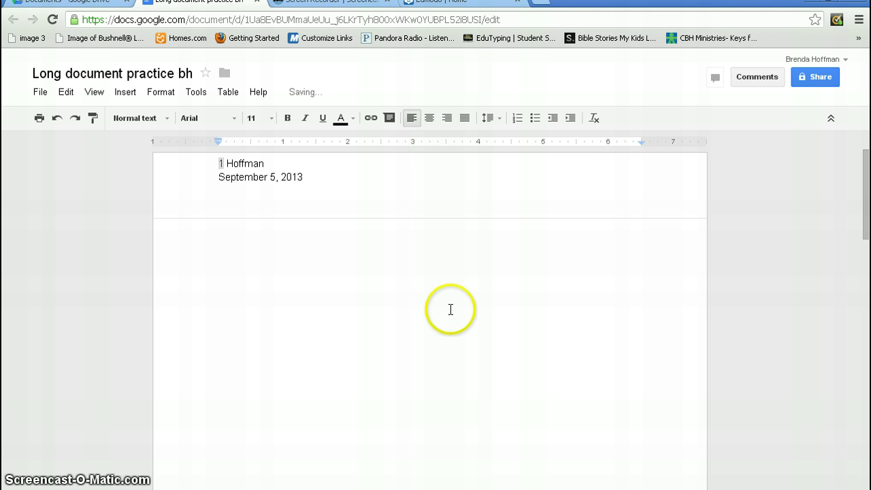
Step: Add the word "Page" before the footer's page number and "of" after it, with spaces between them
drag(864, 194, 861, 333)
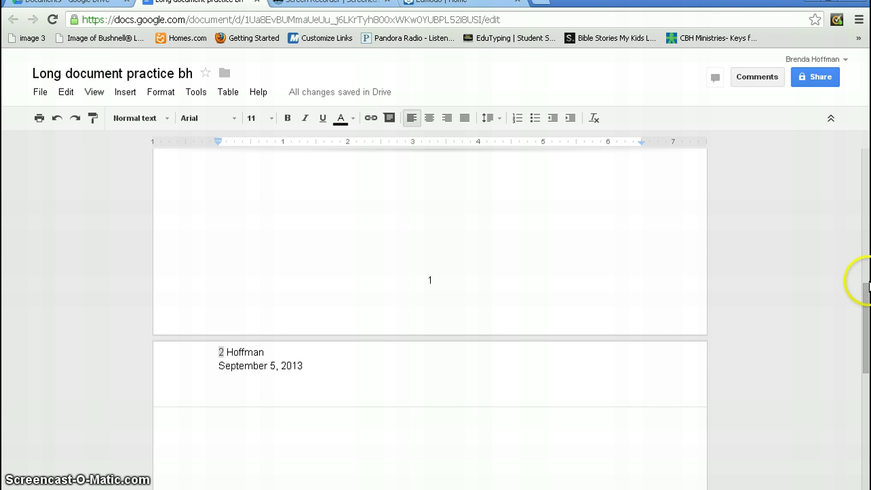
click(861, 307)
click(864, 304)
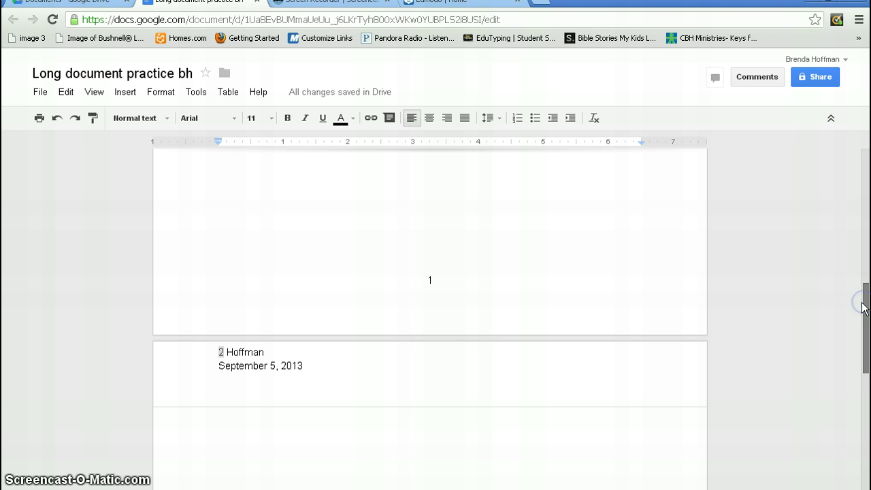
click(460, 279)
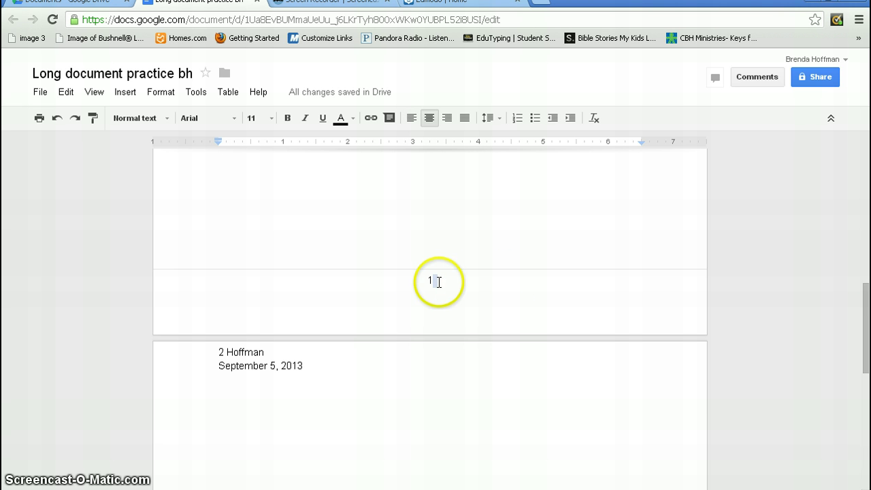
click(427, 279)
text(Fa)
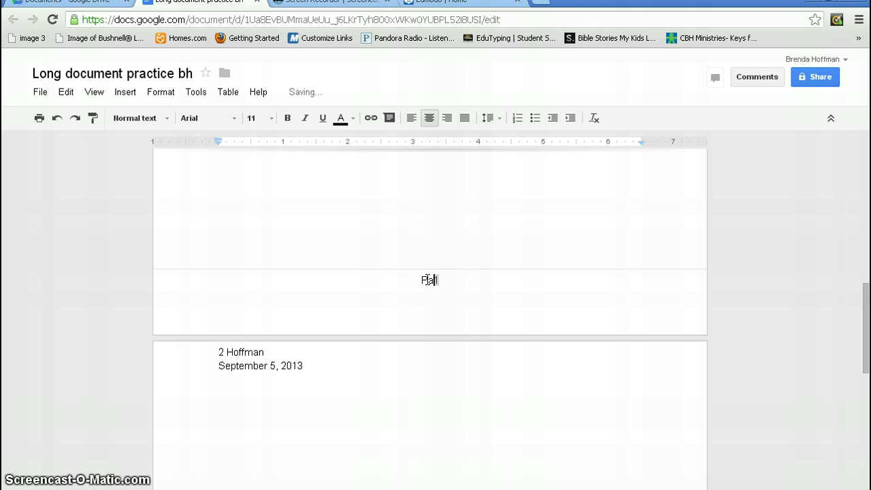
click(453, 282)
click(471, 275)
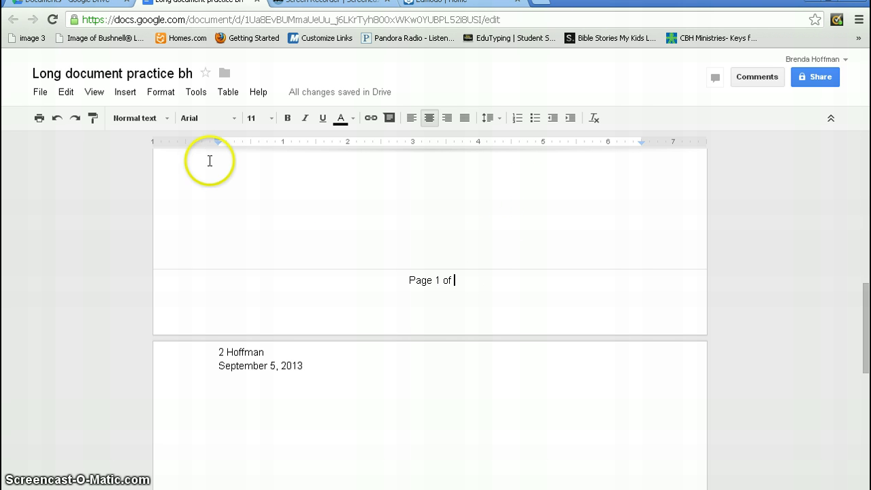
Step: Insert the page count after "of" in the footer and review the page number and page count commands
click(126, 92)
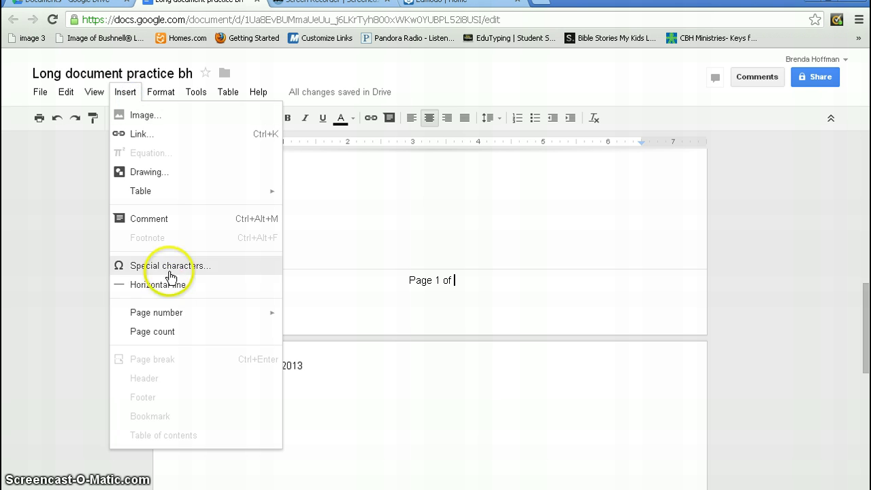
click(168, 332)
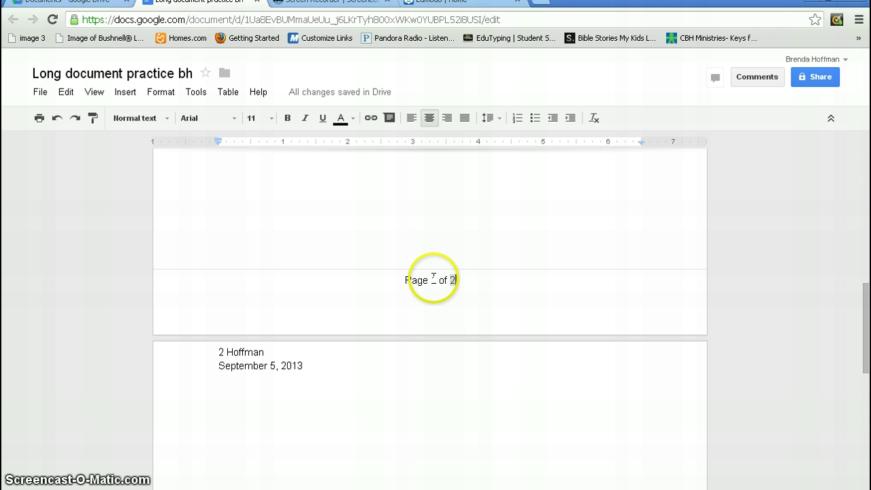
click(126, 94)
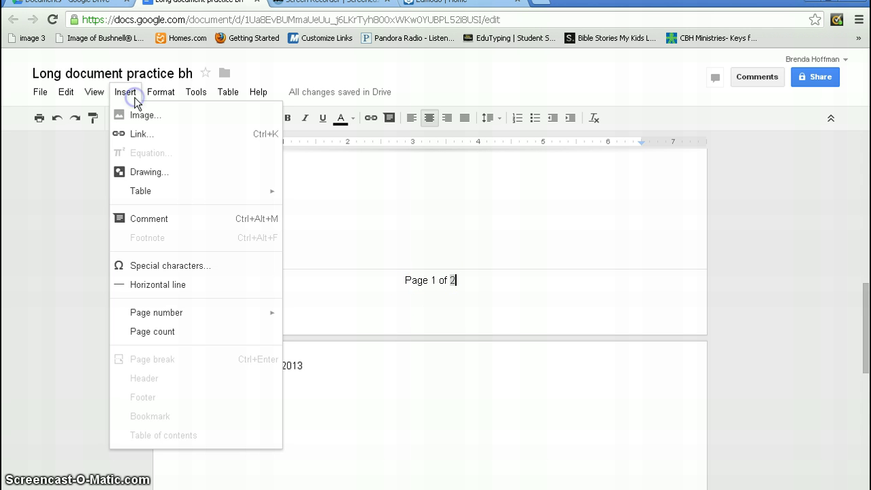
mouse_move(171, 317)
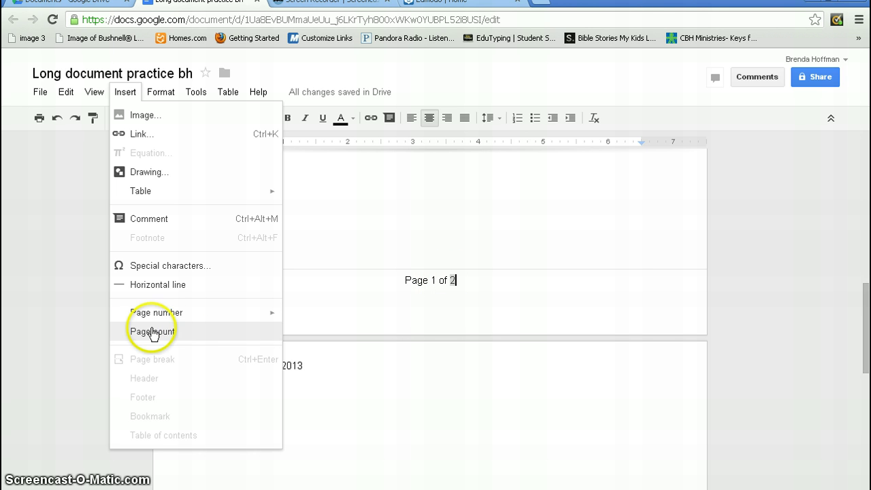
click(468, 282)
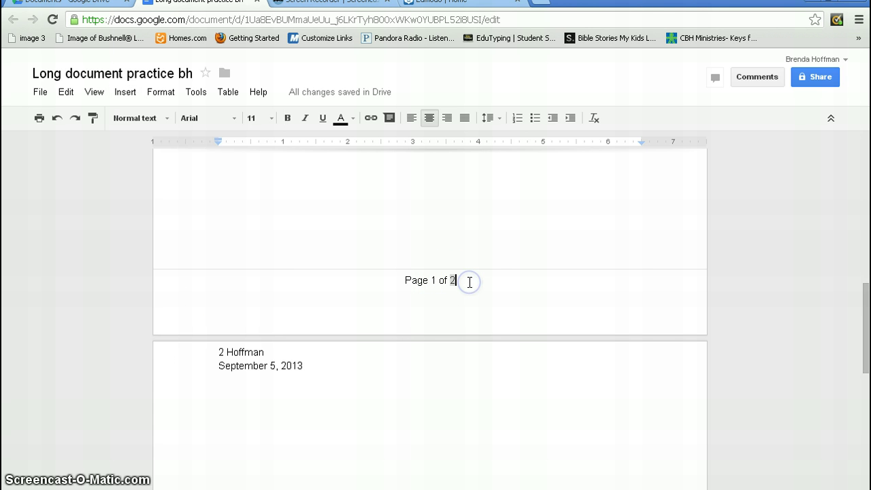